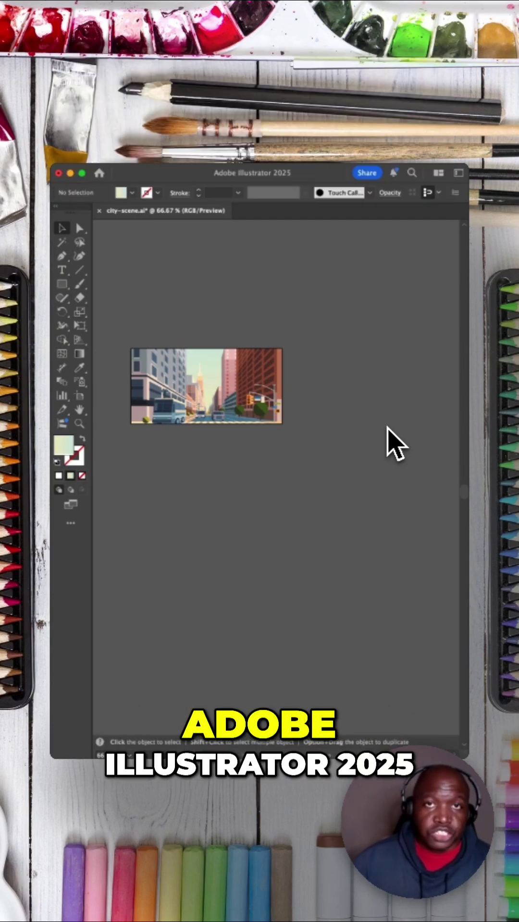
Step: Select the city scene artwork group with the Selection tool
{"action": "left_click", "coordinate": [208, 368]}
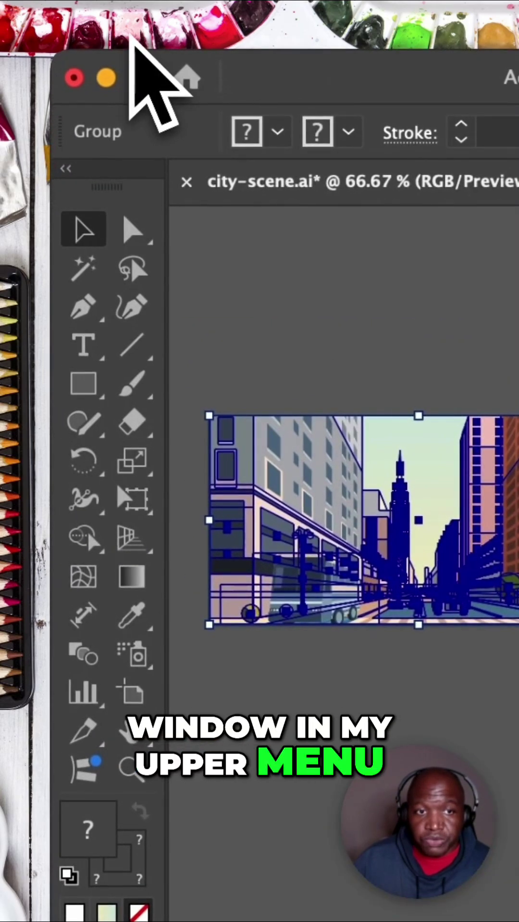
Step: Show the Properties panel from the Window menu for the selected group
{"action": "left_click", "coordinate": [130, 28]}
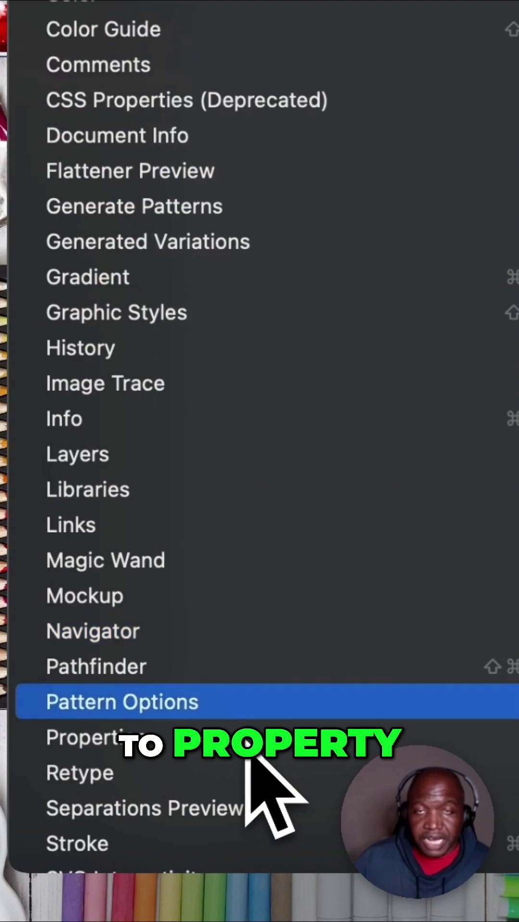
{"action": "left_click", "coordinate": [249, 749]}
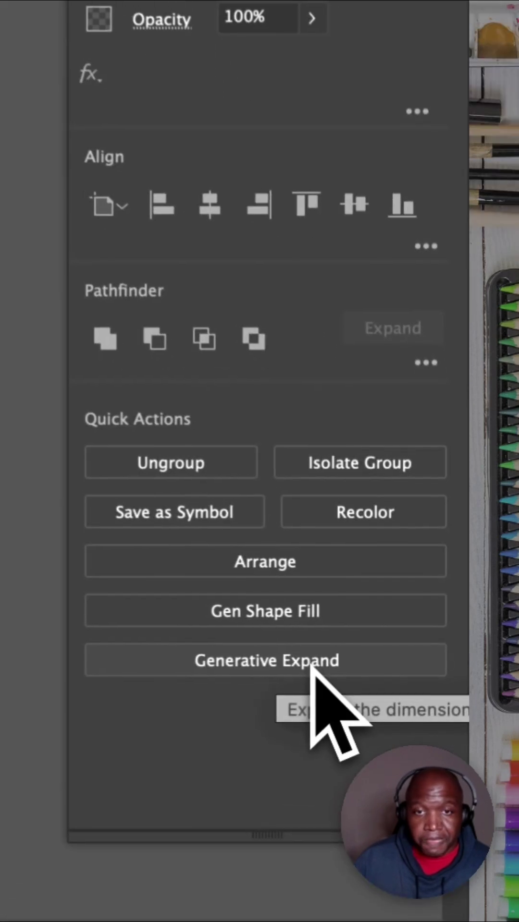
Step: Start Generative Expand on the city scene and drag the right bound outward
{"action": "left_click", "coordinate": [310, 661]}
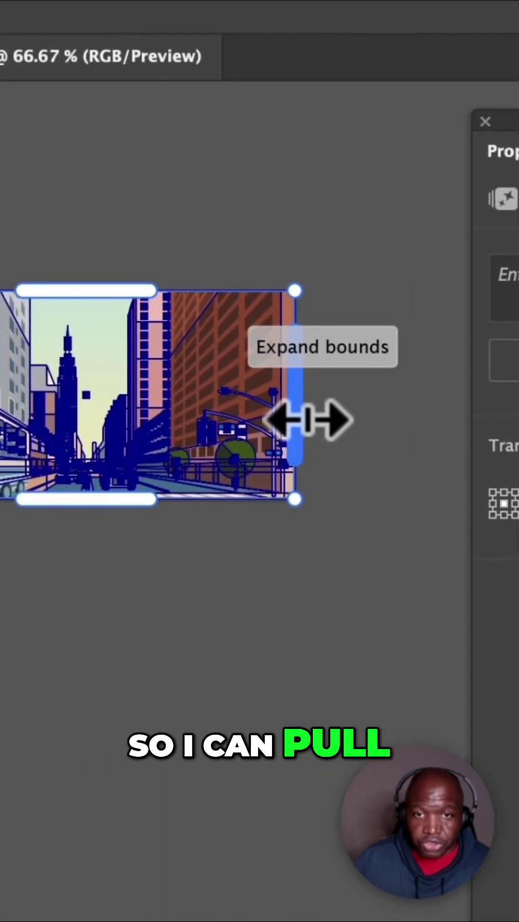
{"action": "left_click_drag", "start_coordinate": [308, 420], "coordinate": [385, 426]}
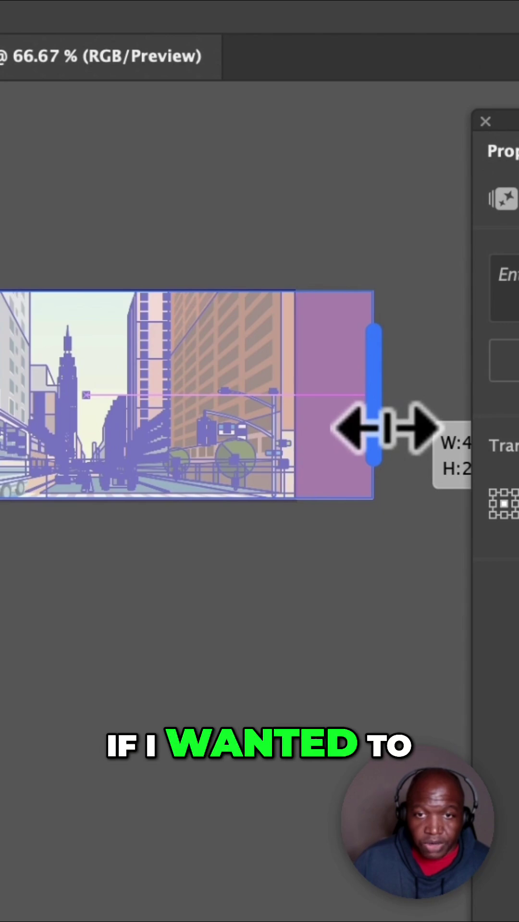
Step: Widen the expand bounds rightward, leftward and downward to about 595 pt wide
{"action": "left_click_drag", "start_coordinate": [384, 425], "coordinate": [388, 429]}
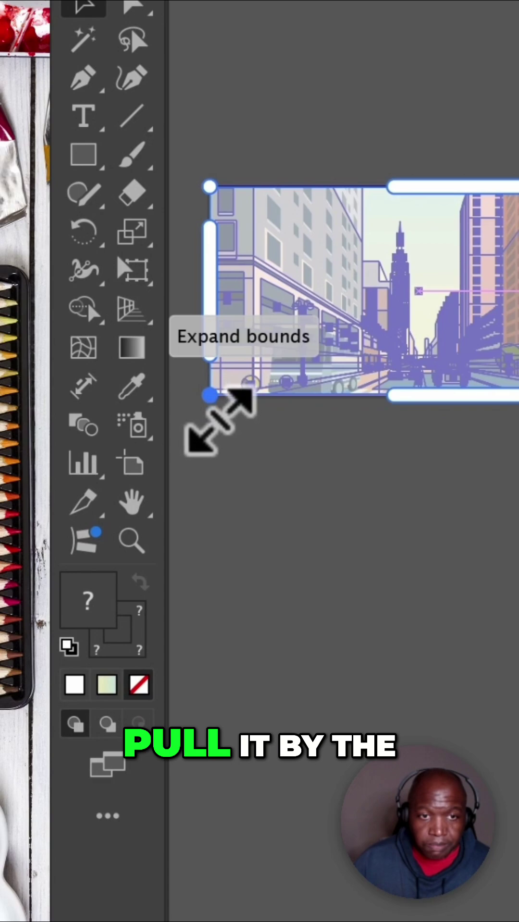
{"action": "left_click_drag", "start_coordinate": [200, 456], "coordinate": [231, 490]}
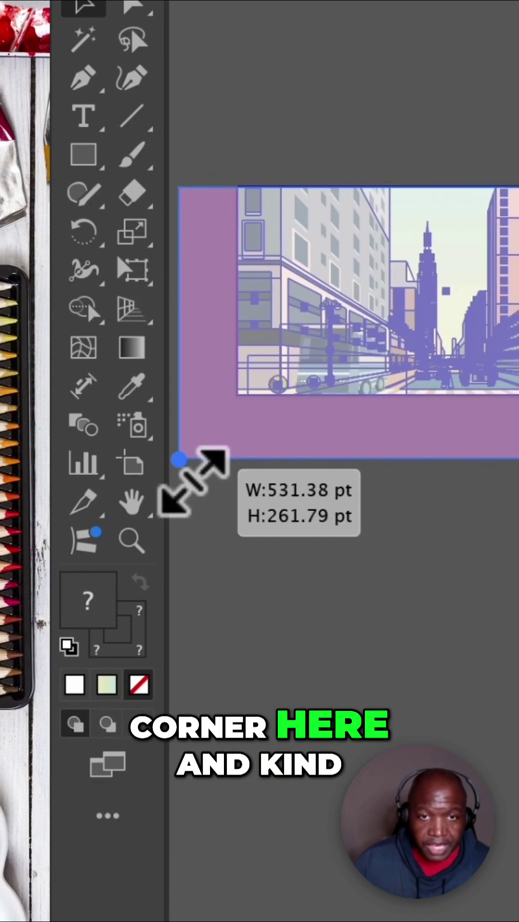
{"action": "left_click_drag", "start_coordinate": [230, 482], "coordinate": [237, 490]}
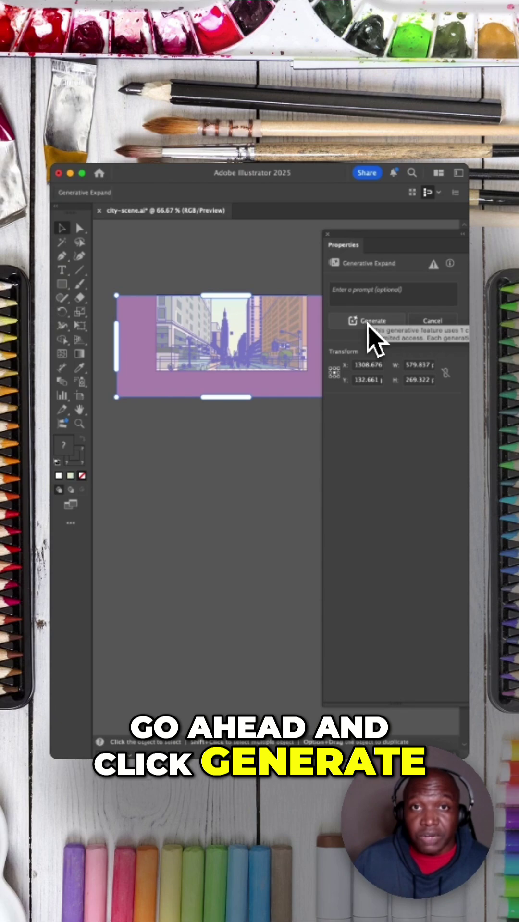
Step: Generate content without a prompt to fill the expanded street, sidewalk and building areas
{"action": "left_click", "coordinate": [367, 325]}
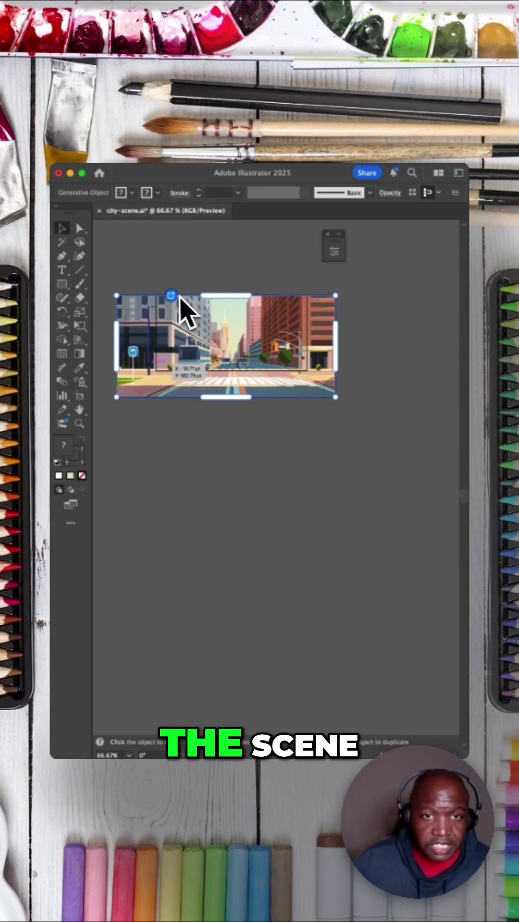
Step: Expand the Properties panel and apply the second generated variation, with traffic lights
{"action": "left_click", "coordinate": [349, 247]}
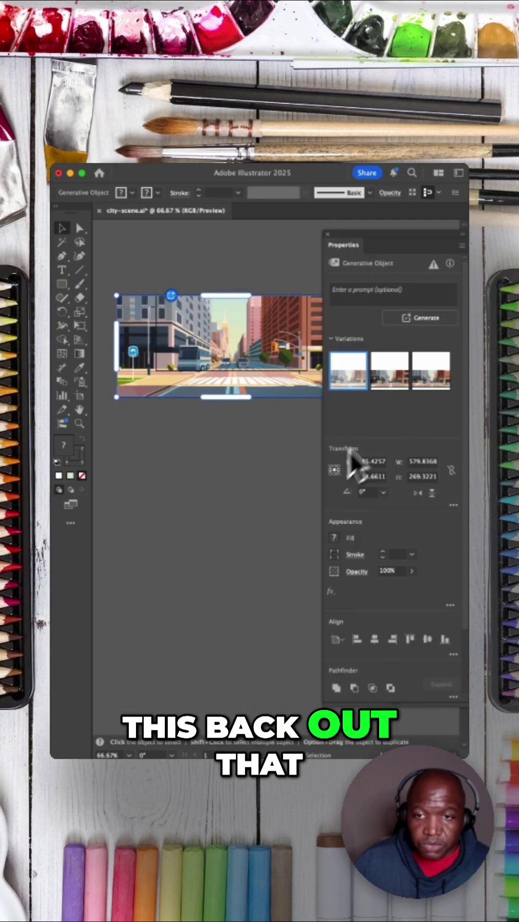
{"action": "mouse_move", "coordinate": [389, 372]}
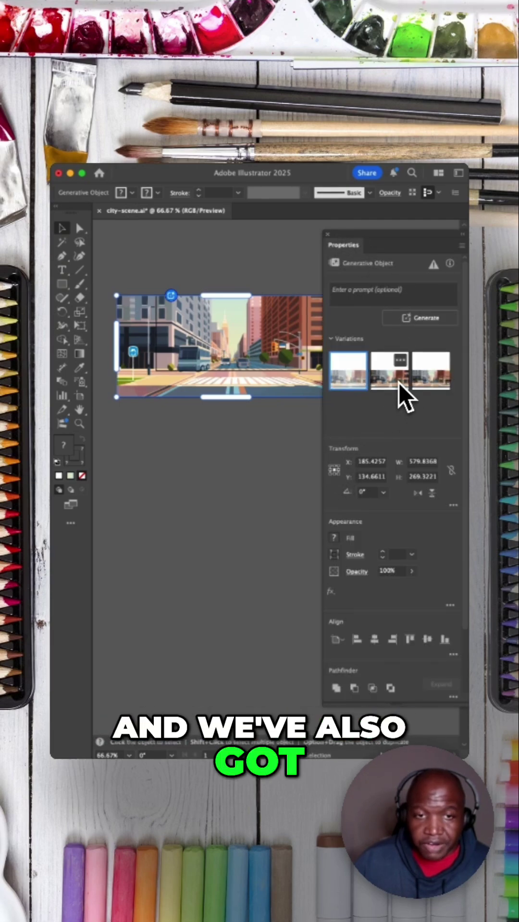
{"action": "left_click", "coordinate": [399, 382]}
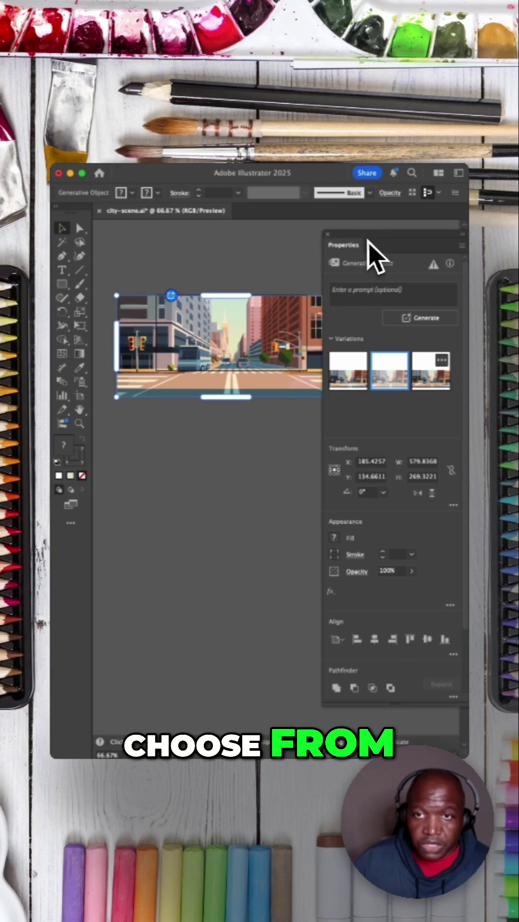